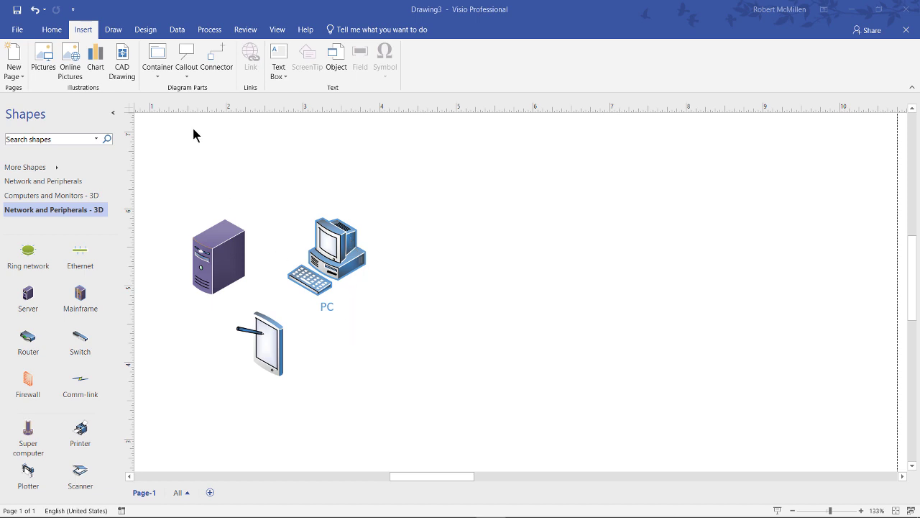
- Insert a curved green-heading container to the right of the server, PC and tablet
{"action": "left_click", "coordinate": [156, 77]}
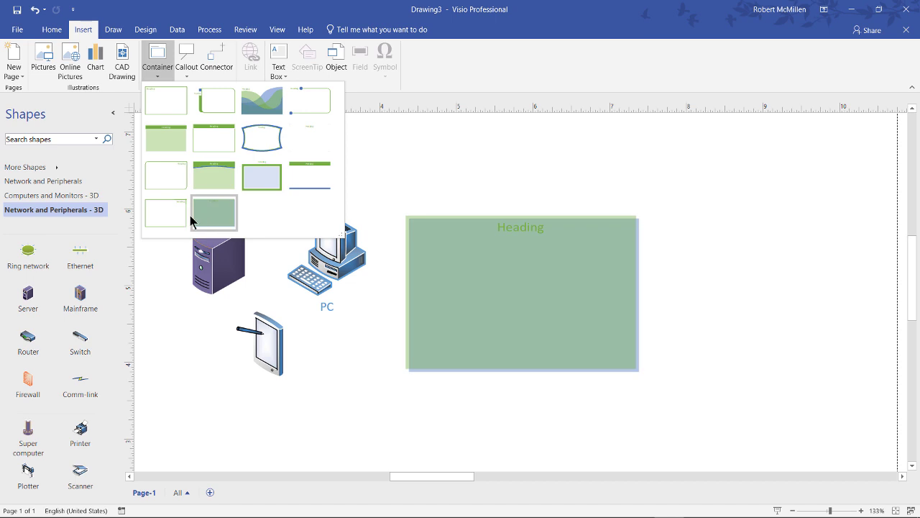
{"action": "left_click", "coordinate": [222, 178]}
- Drag the PC, server and tablet into the green container
{"action": "left_click", "coordinate": [324, 47]}
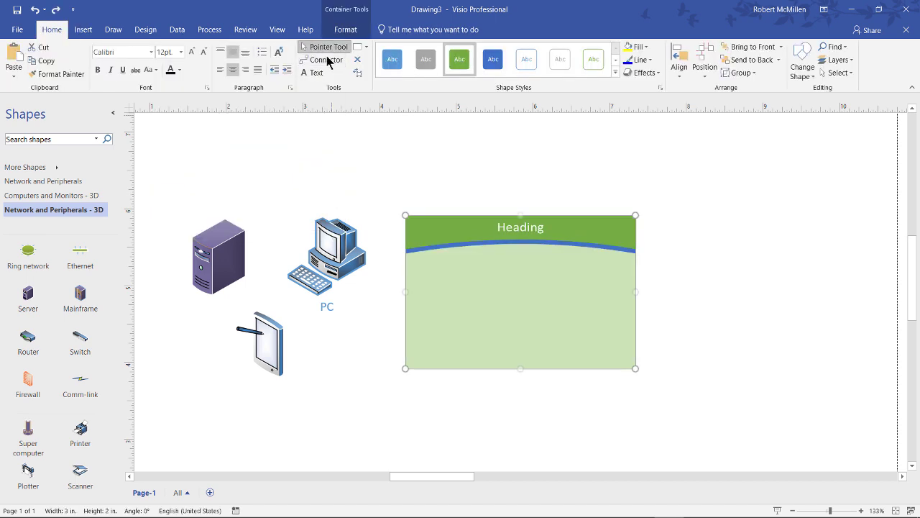
{"action": "left_click_drag", "start_coordinate": [336, 254], "coordinate": [583, 294]}
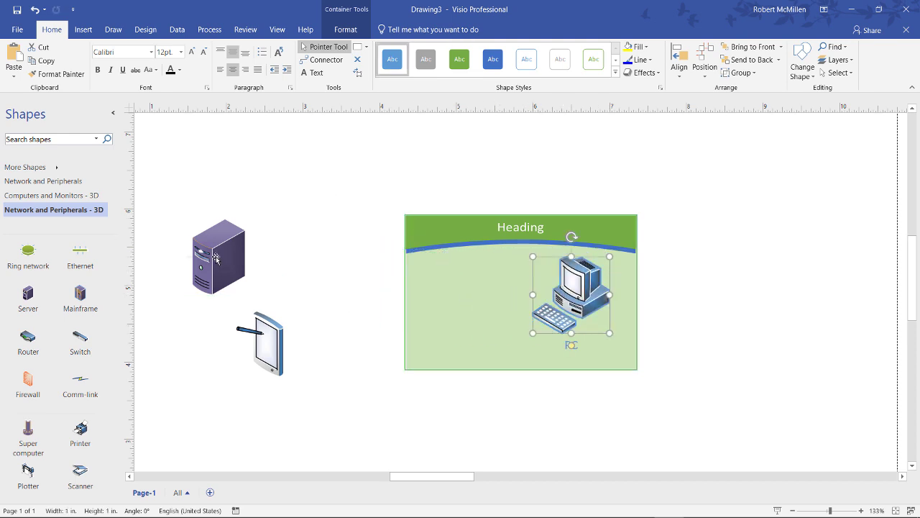
{"action": "left_click_drag", "start_coordinate": [223, 256], "coordinate": [464, 298]}
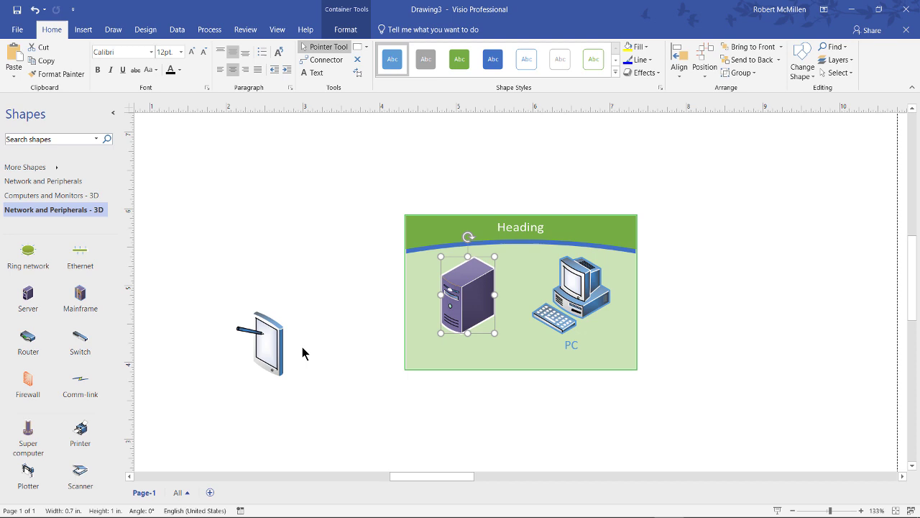
{"action": "left_click_drag", "start_coordinate": [271, 350], "coordinate": [526, 310]}
- Shrink the PC and server, and move the server up beside the other equipment
{"action": "left_click", "coordinate": [594, 287]}
{"action": "left_click_drag", "start_coordinate": [608, 256], "coordinate": [587, 280]}
{"action": "left_click", "coordinate": [480, 288]}
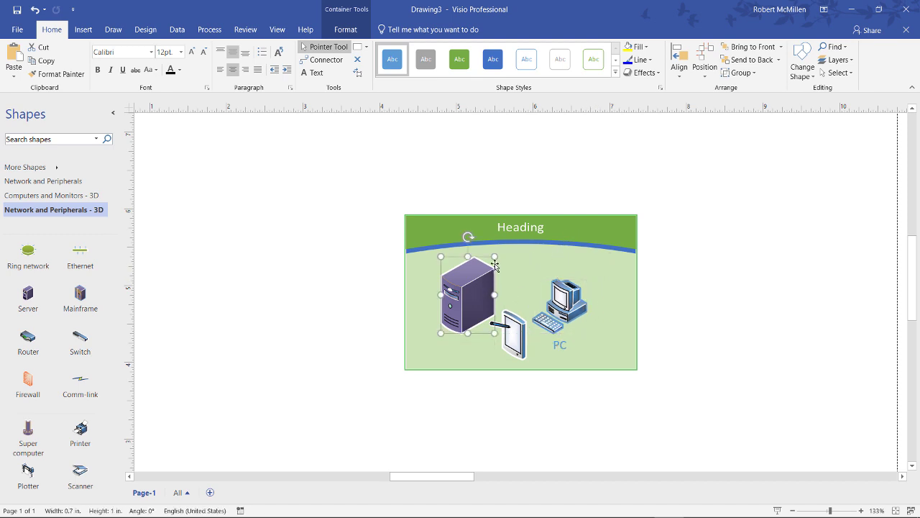
{"action": "left_click_drag", "start_coordinate": [495, 256], "coordinate": [442, 288]}
{"action": "left_click_drag", "start_coordinate": [508, 325], "coordinate": [545, 286]}
- Move the equipment container to the top-left corner of the page
{"action": "left_click", "coordinate": [603, 234]}
{"action": "left_click_drag", "start_coordinate": [603, 233], "coordinate": [340, 149]}
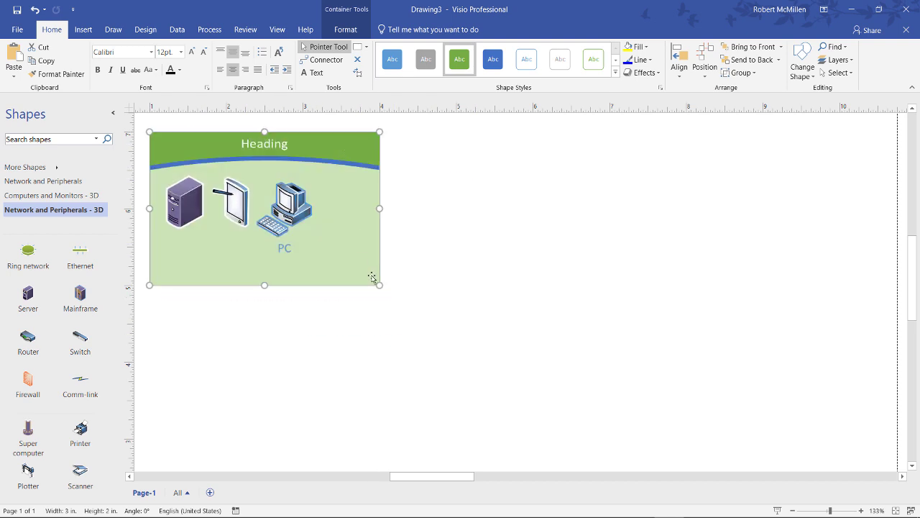
{"action": "left_click", "coordinate": [421, 298]}
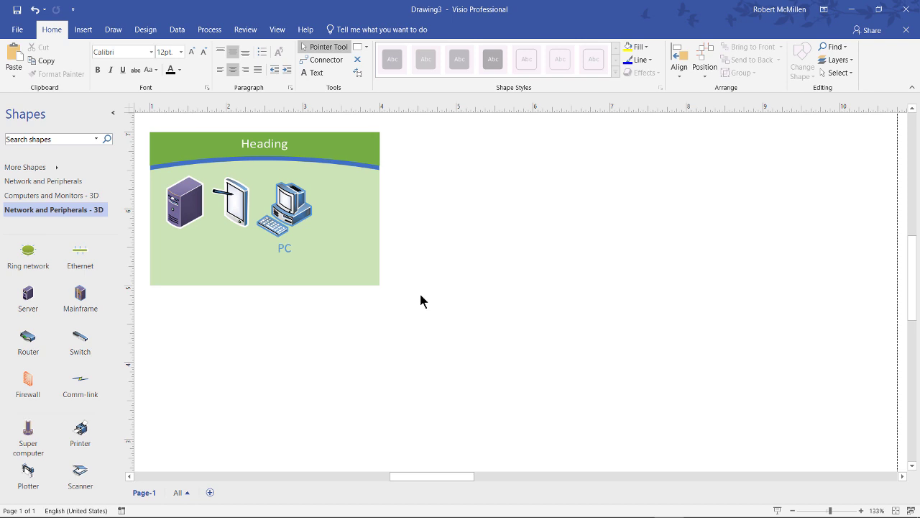
- Rename the container heading to 'Portland'
{"action": "double_click", "coordinate": [272, 146]}
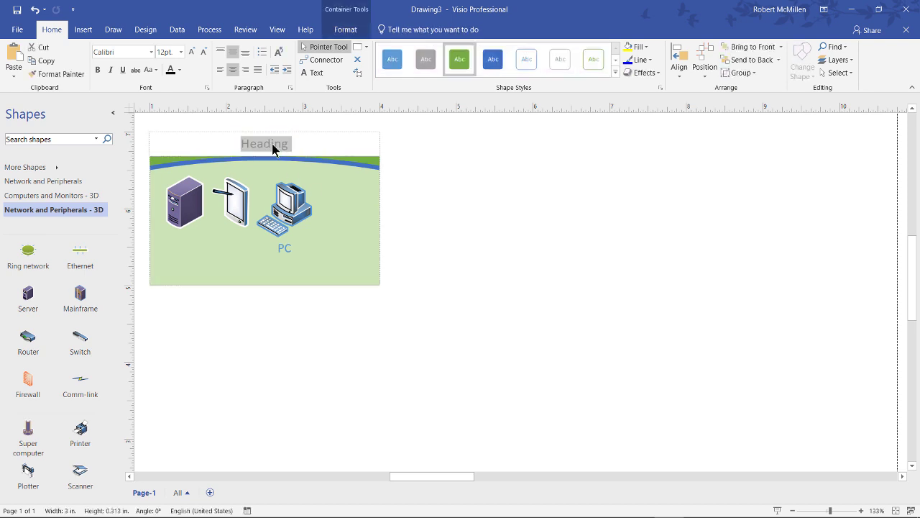
{"action": "type", "text": "Portland"}
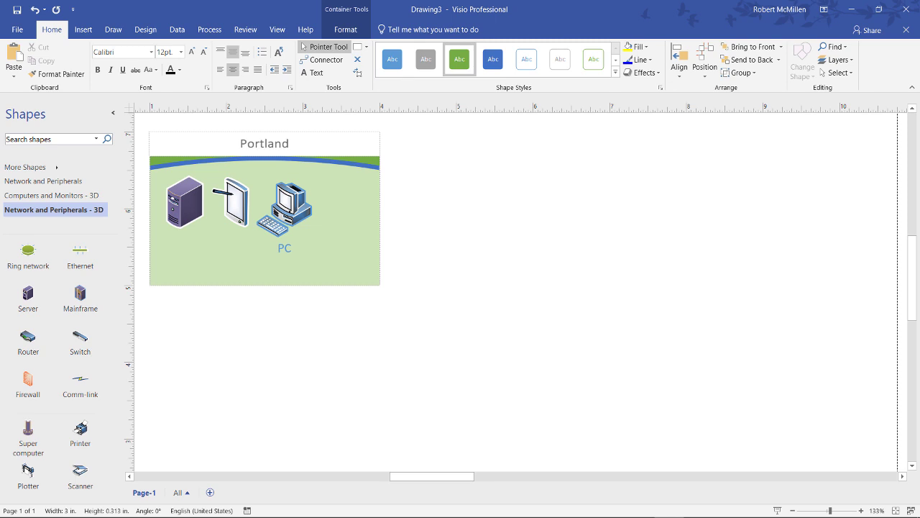
{"action": "left_click", "coordinate": [436, 240]}
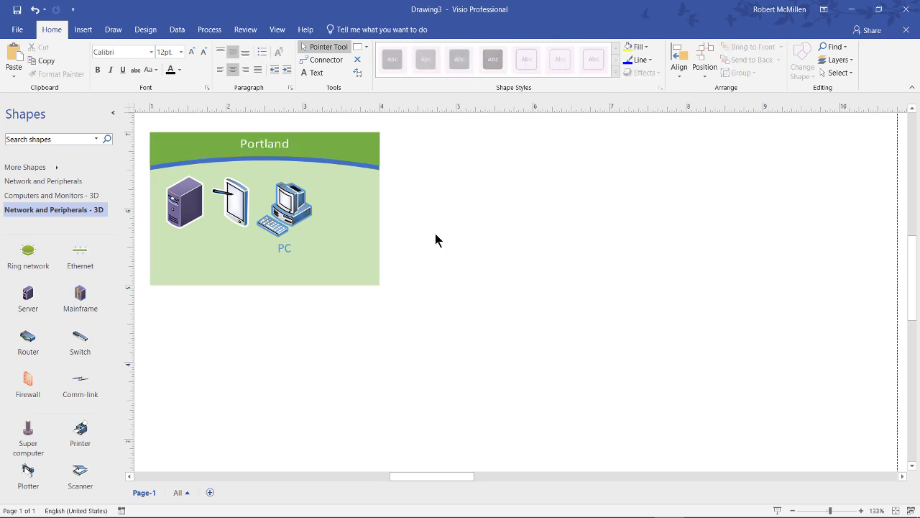
- Insert another curved green-heading container and place it right of Portland
{"action": "left_click", "coordinate": [83, 31]}
{"action": "left_click", "coordinate": [153, 76]}
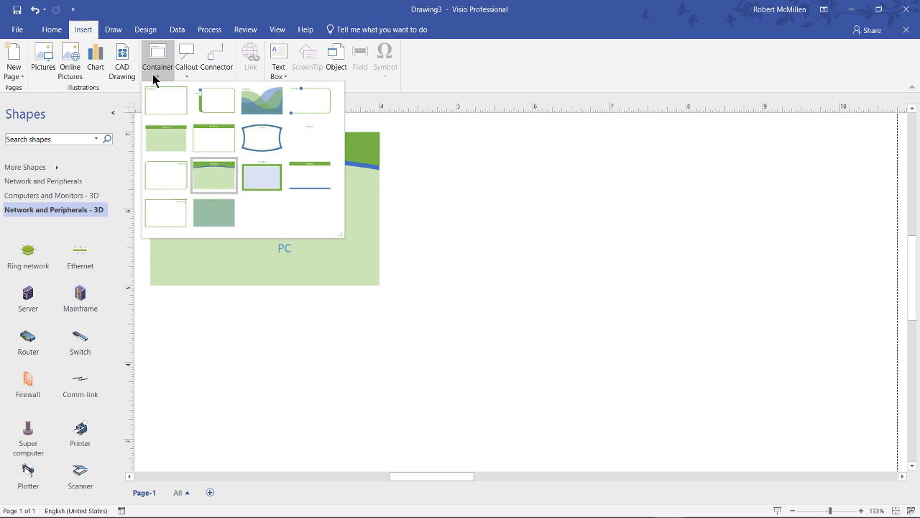
{"action": "left_click", "coordinate": [212, 176]}
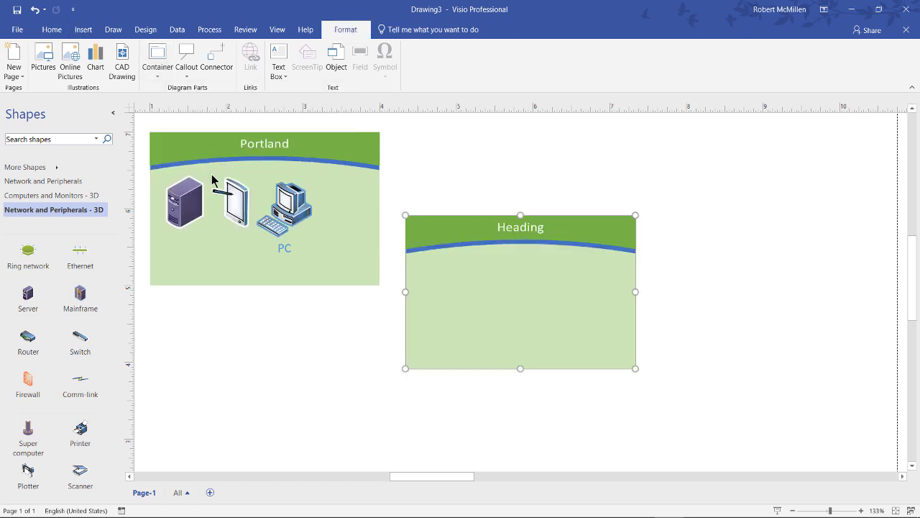
{"action": "left_click_drag", "start_coordinate": [527, 242], "coordinate": [557, 159]}
- Title the new container 'Seattle'
{"action": "double_click", "coordinate": [554, 145]}
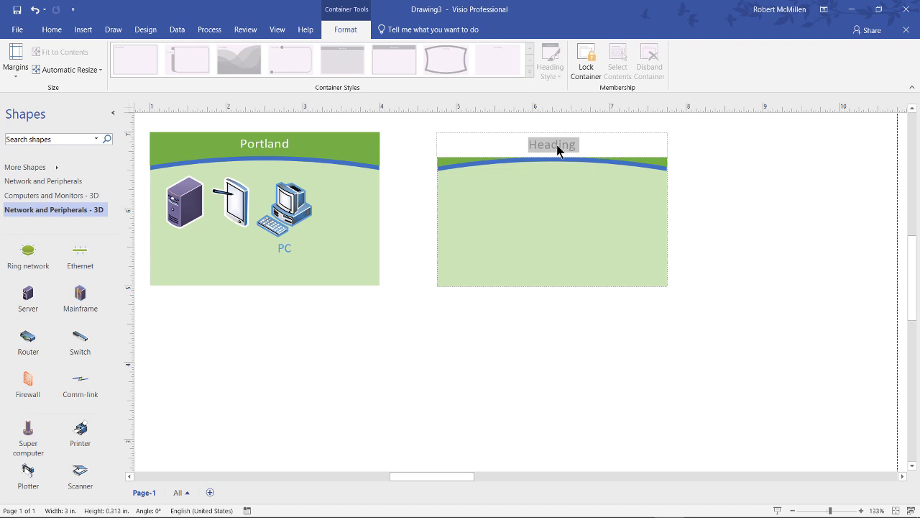
{"action": "type", "text": "Seattle"}
{"action": "left_click", "coordinate": [504, 306]}
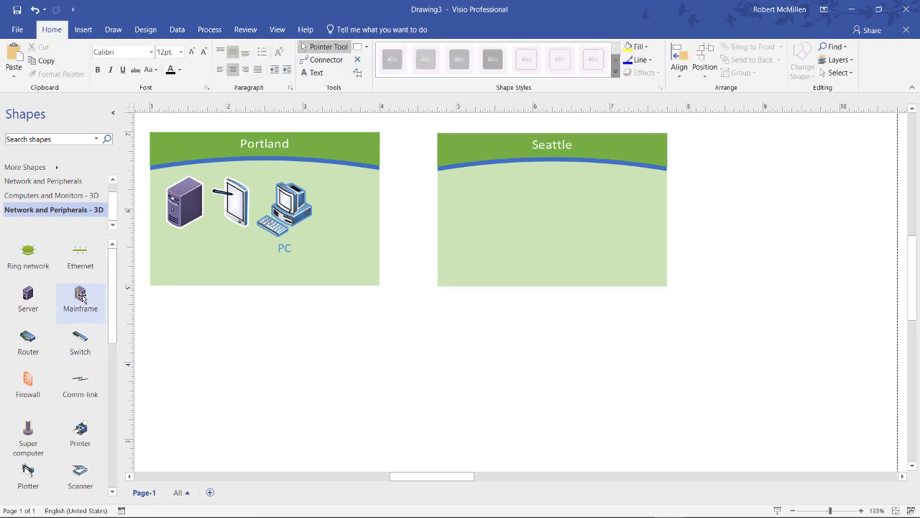
- Add a mainframe, server and router to Seattle, shrinking the mainframe and server
{"action": "left_click_drag", "start_coordinate": [80, 295], "coordinate": [504, 193]}
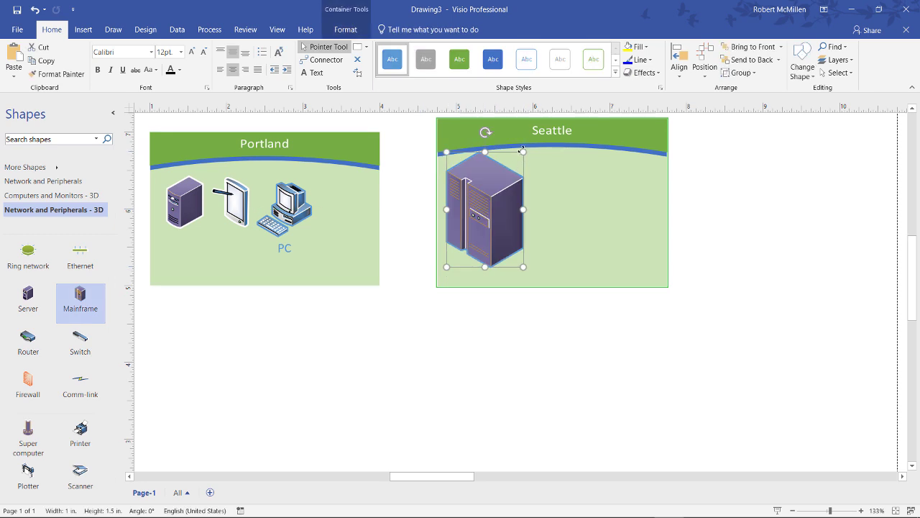
{"action": "left_click_drag", "start_coordinate": [519, 156], "coordinate": [494, 200]}
{"action": "left_click_drag", "start_coordinate": [28, 295], "coordinate": [543, 229]}
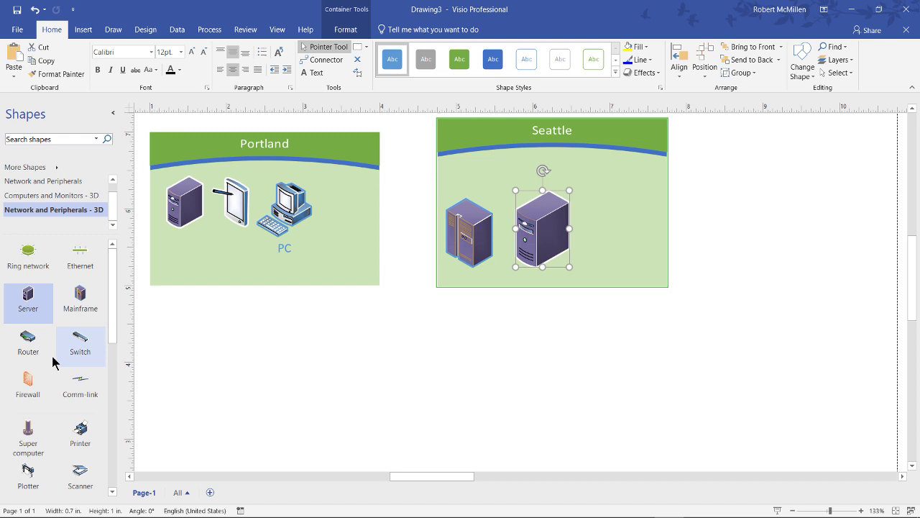
{"action": "left_click_drag", "start_coordinate": [31, 342], "coordinate": [619, 229]}
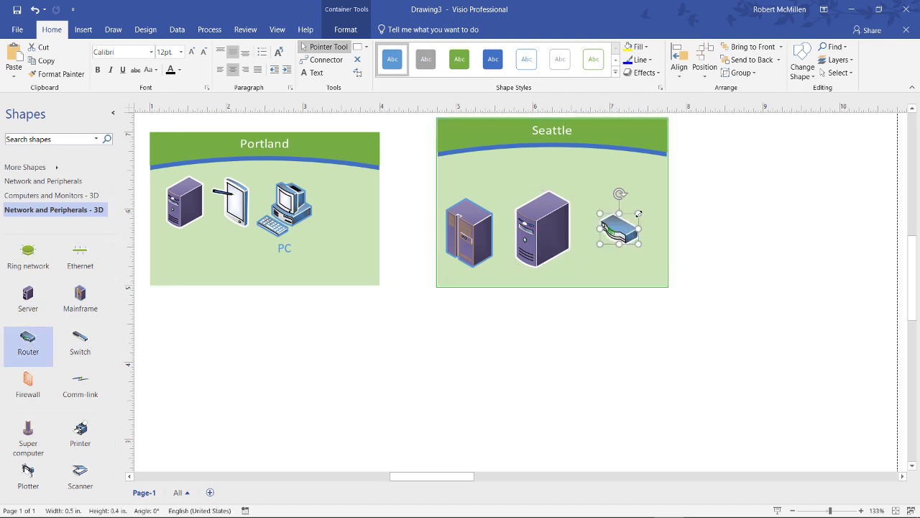
{"action": "left_click", "coordinate": [536, 215]}
{"action": "left_click_drag", "start_coordinate": [570, 191], "coordinate": [561, 203]}
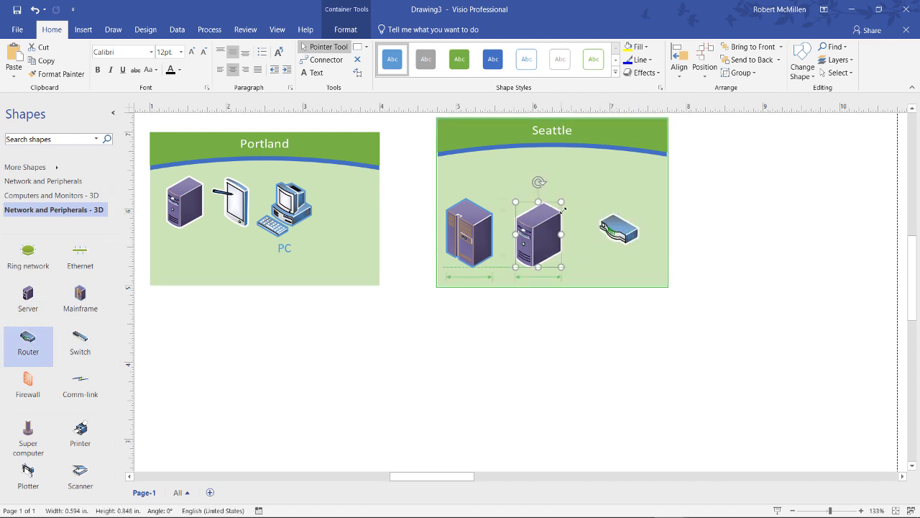
{"action": "left_click", "coordinate": [489, 223]}
- Shift the Seattle container slightly left and down, closer to Portland
{"action": "left_click", "coordinate": [597, 341]}
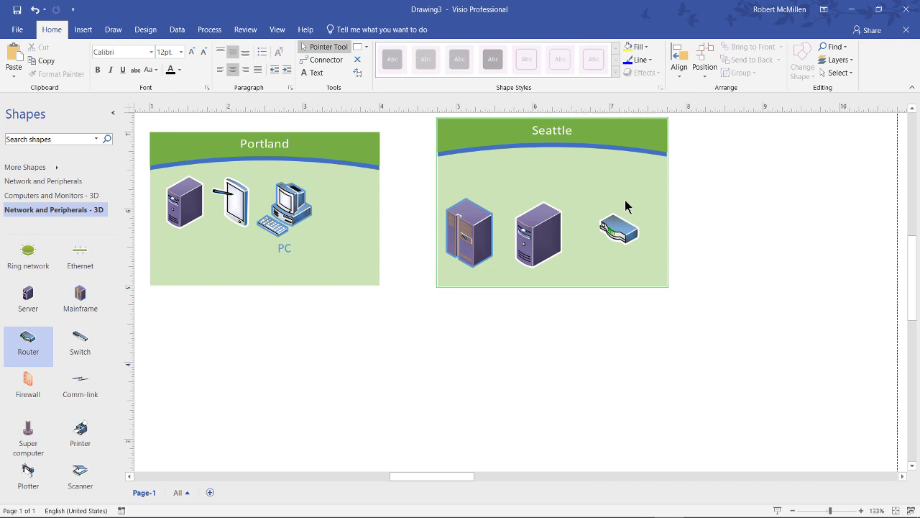
{"action": "left_click", "coordinate": [636, 139]}
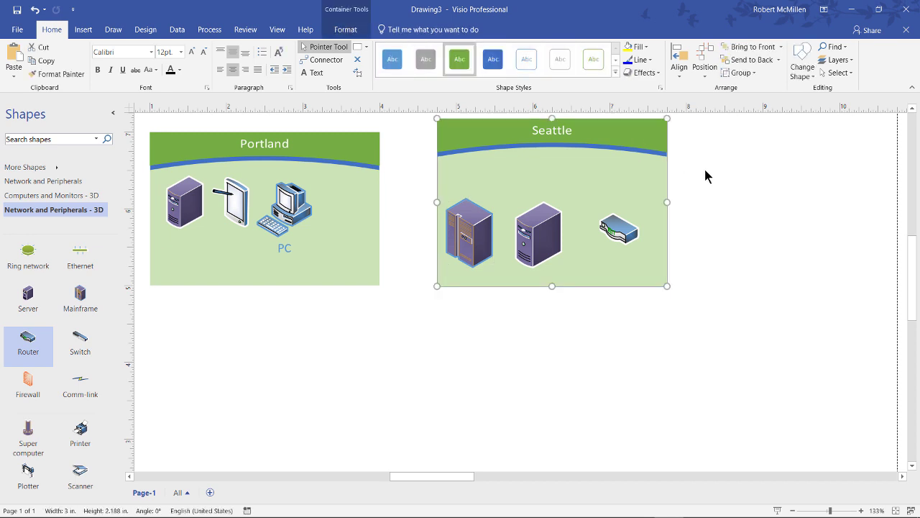
{"action": "left_click_drag", "start_coordinate": [634, 135], "coordinate": [608, 147]}
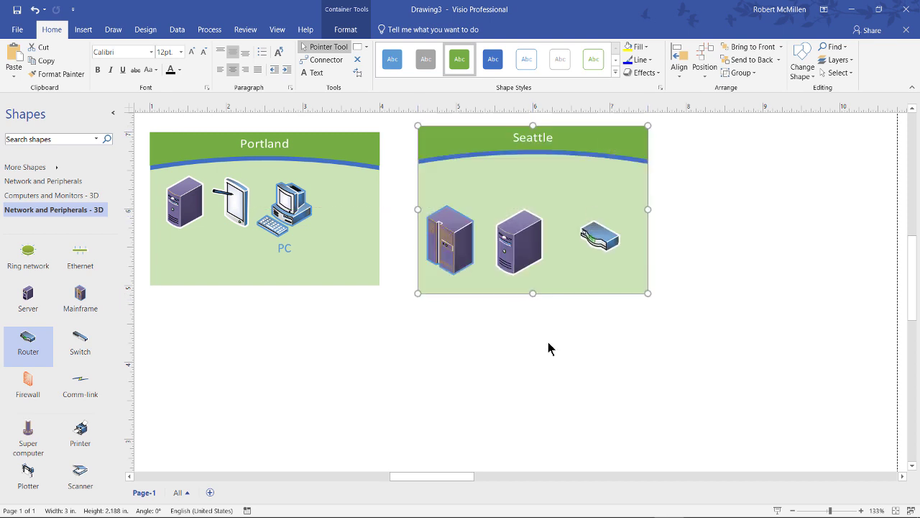
{"action": "left_click", "coordinate": [543, 332]}
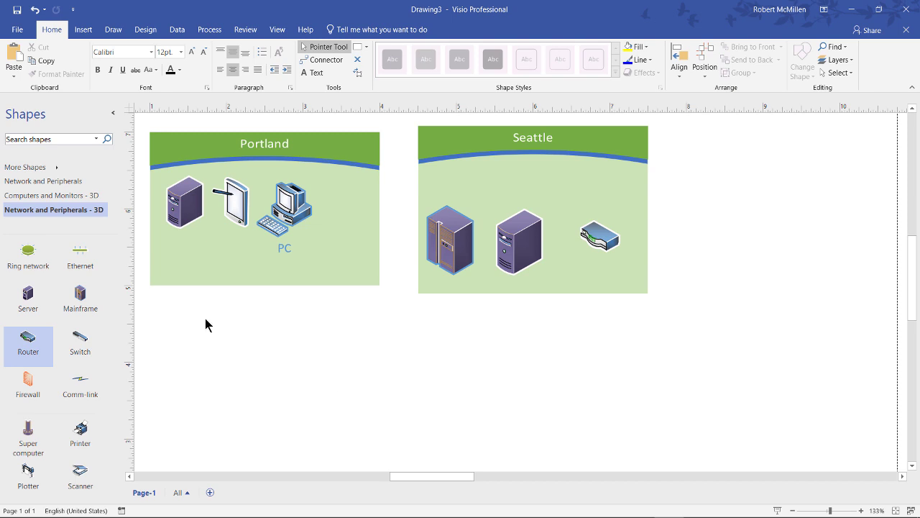
{"action": "left_click", "coordinate": [56, 170]}
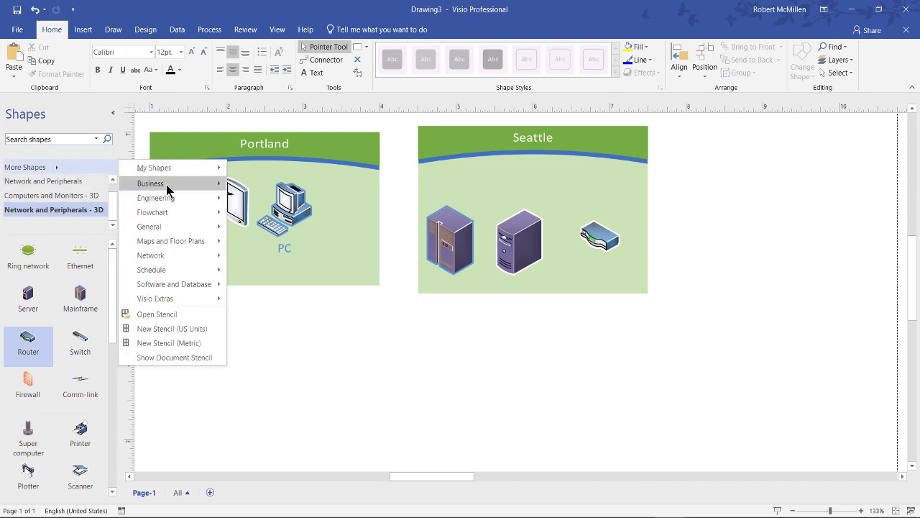
{"action": "mouse_move", "coordinate": [184, 203]}
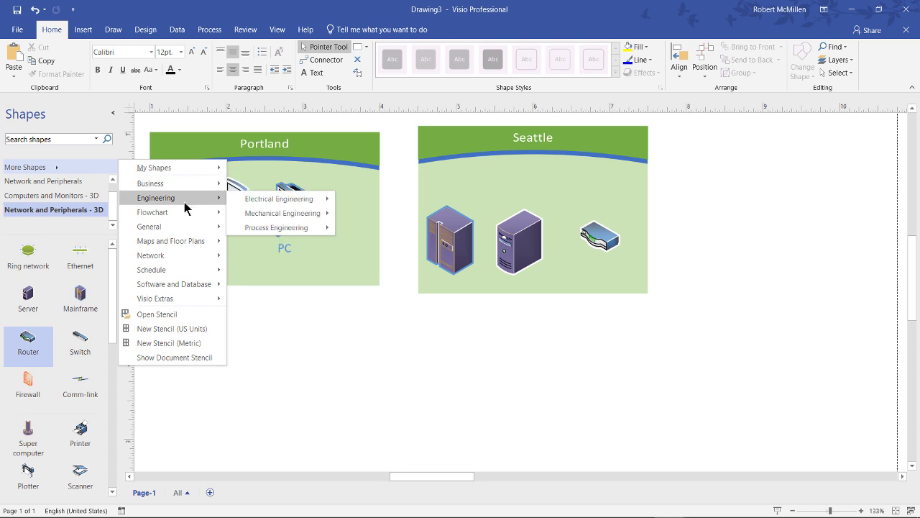
{"action": "left_click", "coordinate": [723, 277]}
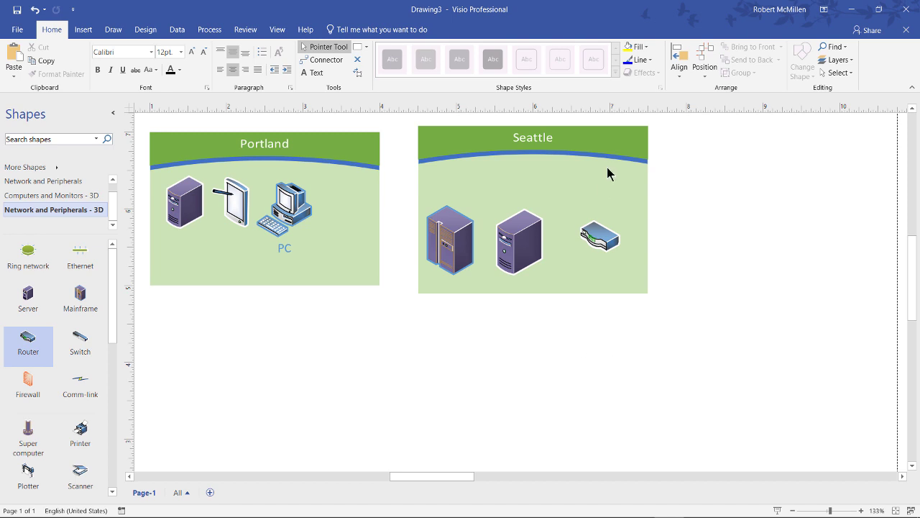
- Shrink the Seattle container from its top-right corner and align it level with Portland
{"action": "left_click", "coordinate": [613, 145]}
{"action": "left_click_drag", "start_coordinate": [648, 125], "coordinate": [629, 140]}
{"action": "left_click_drag", "start_coordinate": [557, 159], "coordinate": [563, 152]}
{"action": "left_click", "coordinate": [544, 337]}
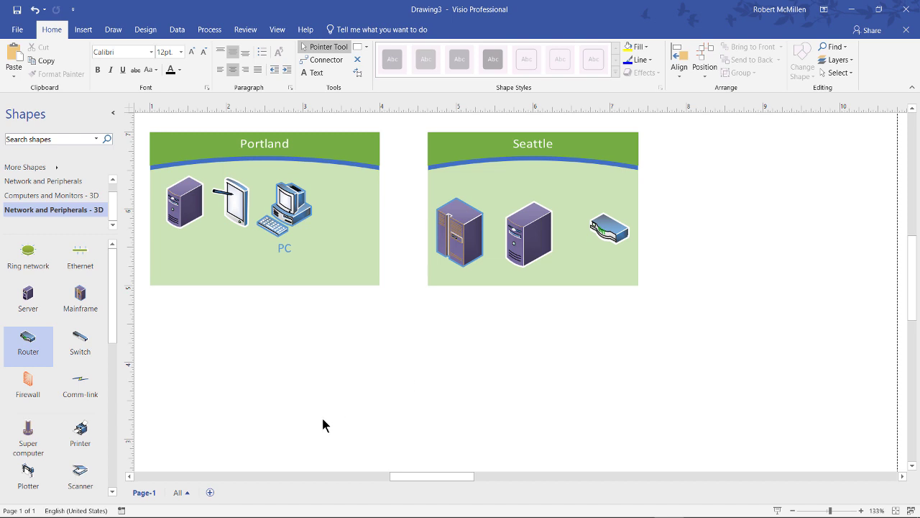
- Add two new pages and check each page tab, ending on the blank Page-2
{"action": "left_click", "coordinate": [210, 493]}
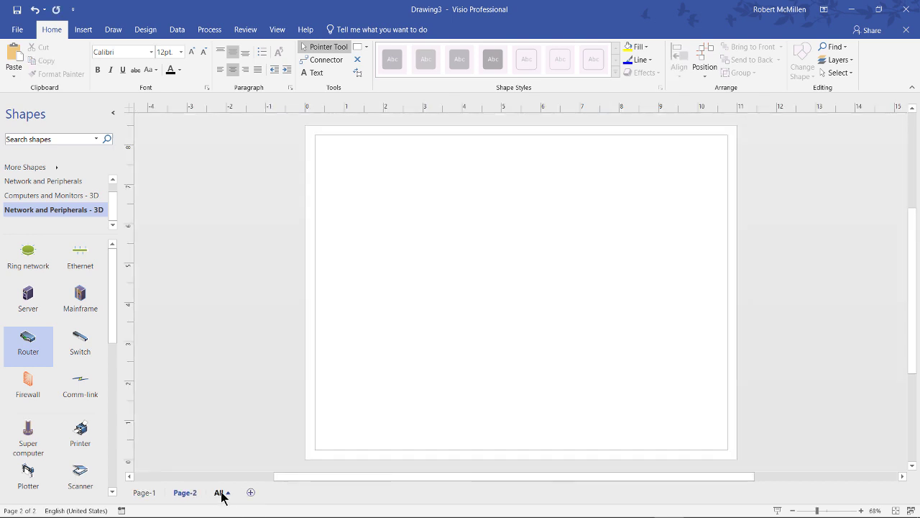
{"action": "left_click", "coordinate": [249, 494]}
{"action": "left_click", "coordinate": [185, 494]}
{"action": "left_click", "coordinate": [220, 494]}
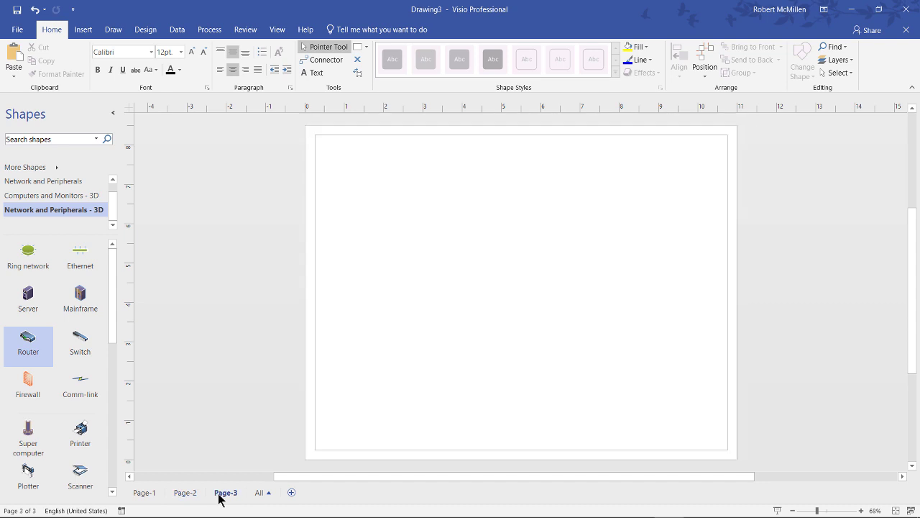
{"action": "left_click", "coordinate": [143, 495]}
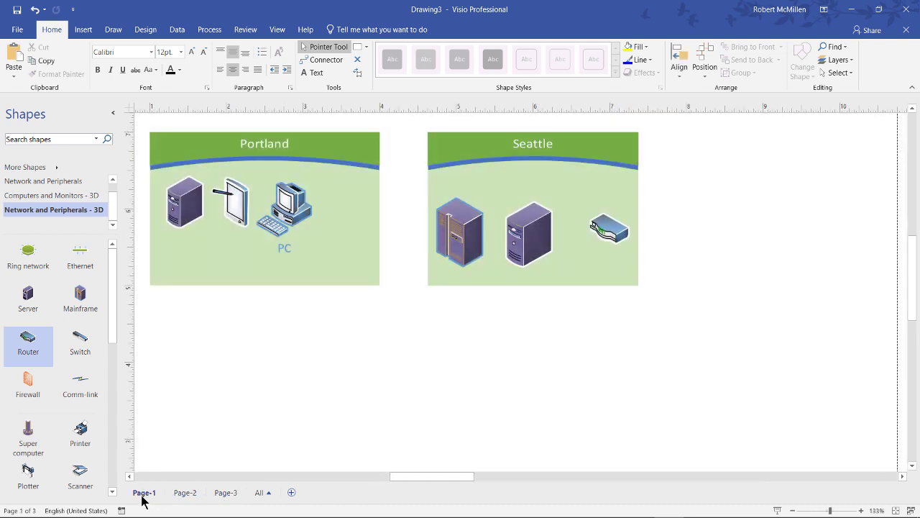
{"action": "left_click", "coordinate": [184, 494]}
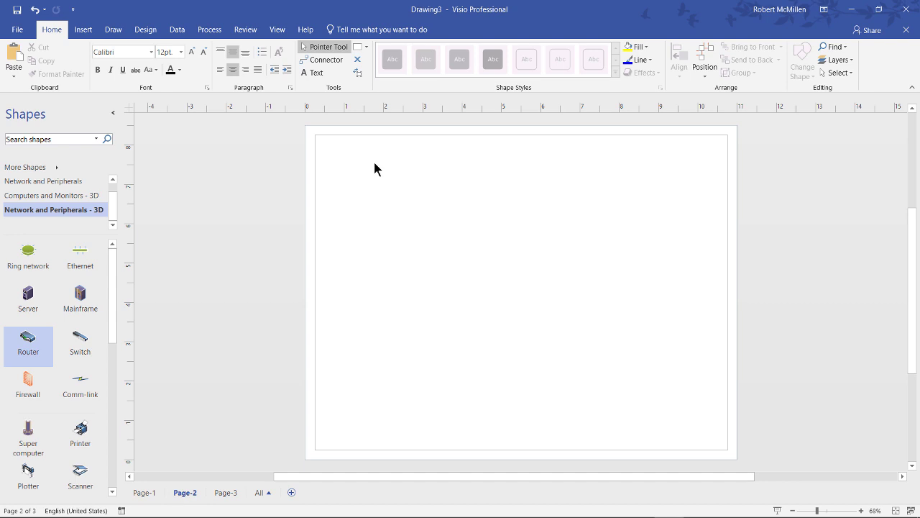
- Put a 'Portland' text title near the top of Page-2, enlarged to 36 pt
{"action": "left_click", "coordinate": [317, 72]}
{"action": "left_click_drag", "start_coordinate": [433, 145], "coordinate": [538, 174]}
{"action": "type", "text": "Portland"}
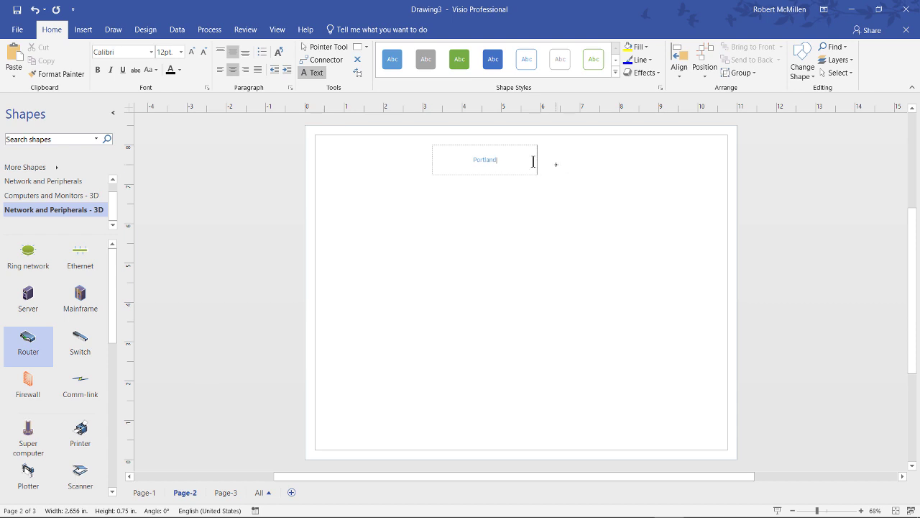
{"action": "left_click_drag", "start_coordinate": [533, 161], "coordinate": [397, 152]}
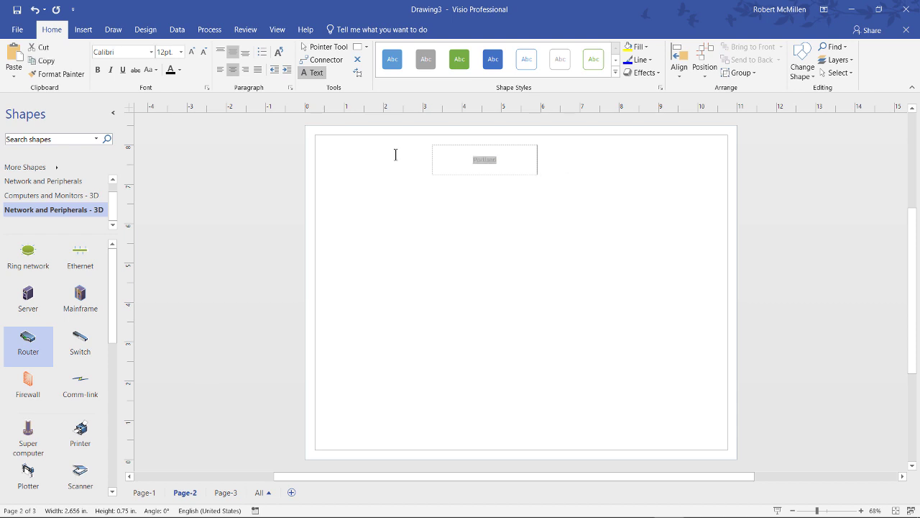
{"action": "left_click", "coordinate": [191, 51]}
{"action": "left_click", "coordinate": [191, 52]}
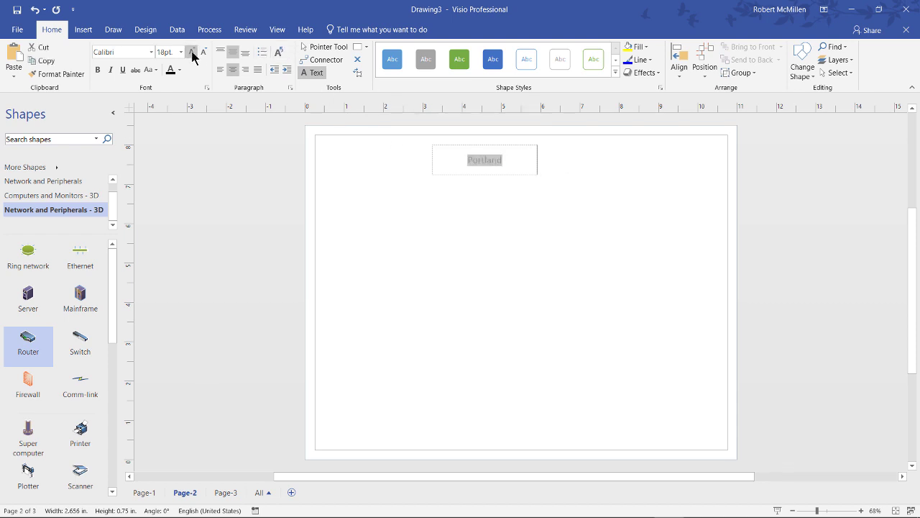
{"action": "left_click", "coordinate": [191, 52]}
{"action": "left_click", "coordinate": [192, 52]}
{"action": "left_click", "coordinate": [192, 52]}
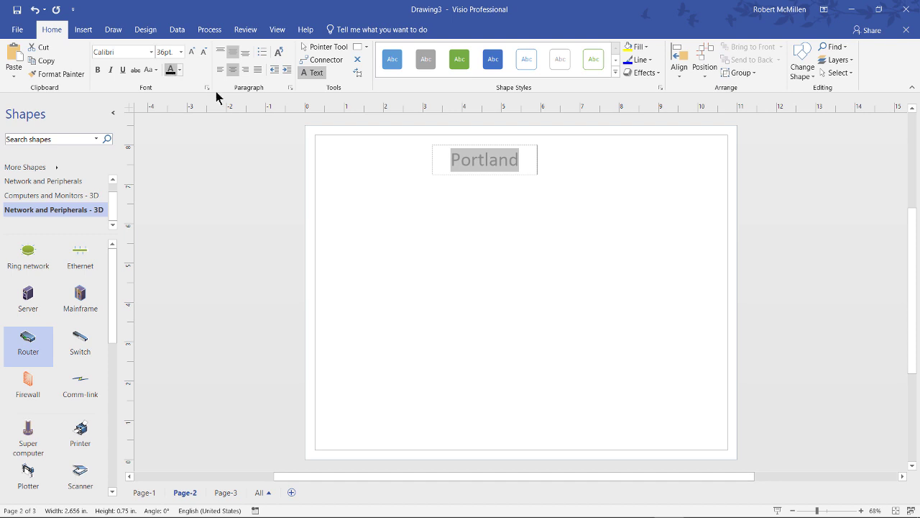
{"action": "left_click", "coordinate": [466, 201]}
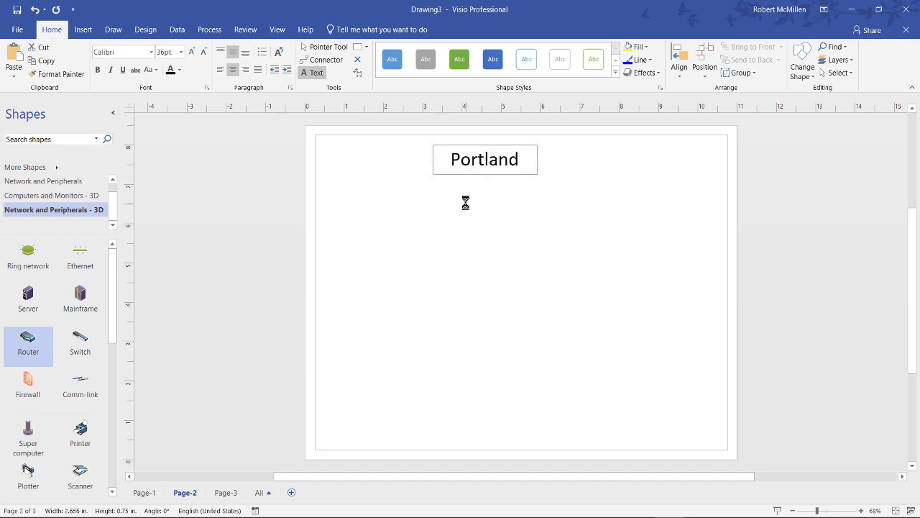
- Add a 'Seattle' text box atop Page-3, enlarge it to 60 pt, then show Page-1
{"action": "left_click", "coordinate": [229, 493]}
{"action": "left_click_drag", "start_coordinate": [407, 144], "coordinate": [587, 194]}
{"action": "type", "text": "Seattle"}
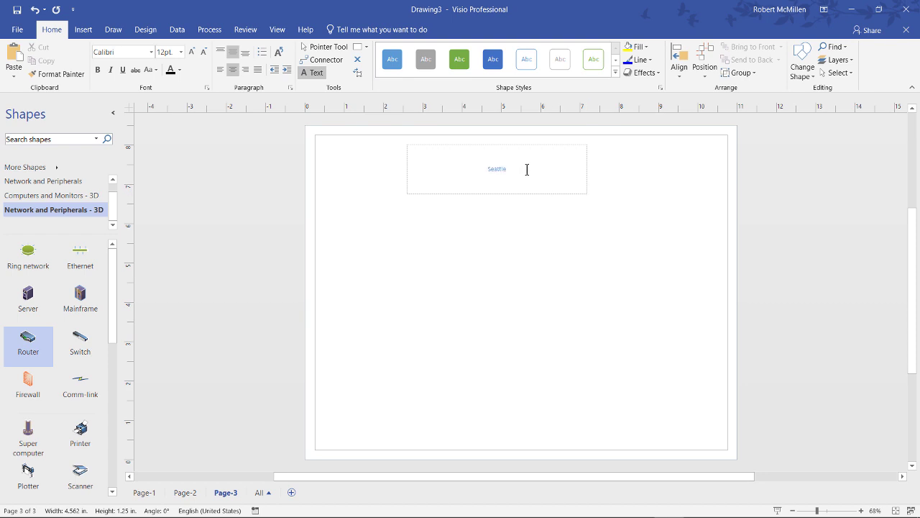
{"action": "left_click_drag", "start_coordinate": [528, 170], "coordinate": [471, 171]}
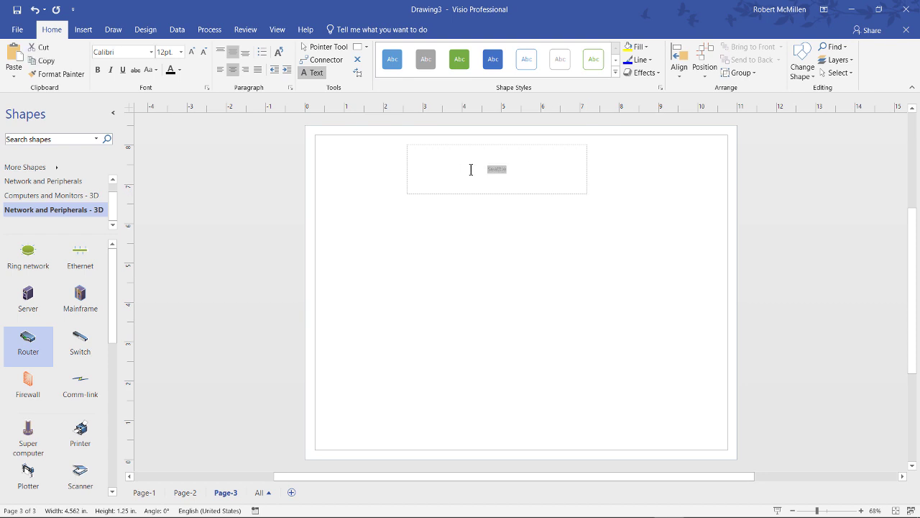
{"action": "left_click", "coordinate": [191, 51]}
{"action": "left_click", "coordinate": [192, 52]}
{"action": "left_click", "coordinate": [191, 51]}
{"action": "left_click", "coordinate": [191, 52]}
{"action": "left_click", "coordinate": [191, 52]}
{"action": "left_click", "coordinate": [191, 52]}
{"action": "left_click", "coordinate": [191, 51]}
{"action": "left_click", "coordinate": [192, 51]}
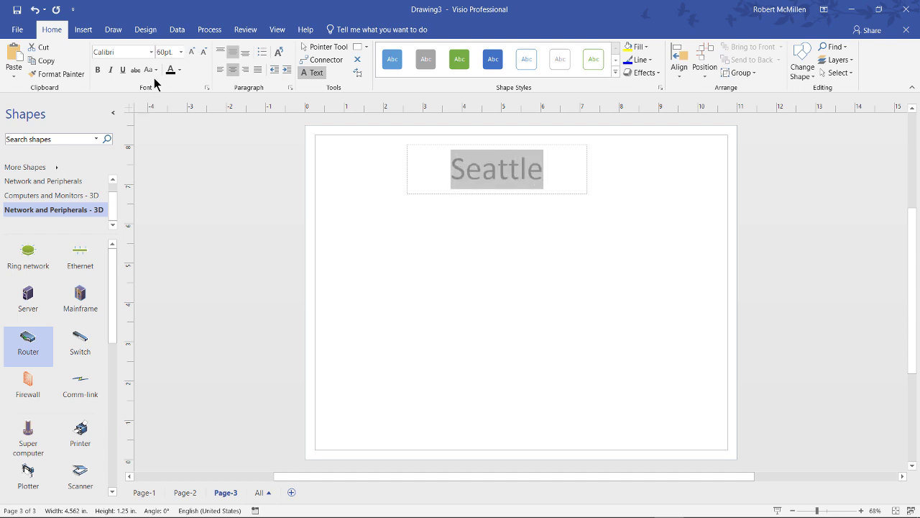
{"action": "left_click", "coordinate": [506, 258]}
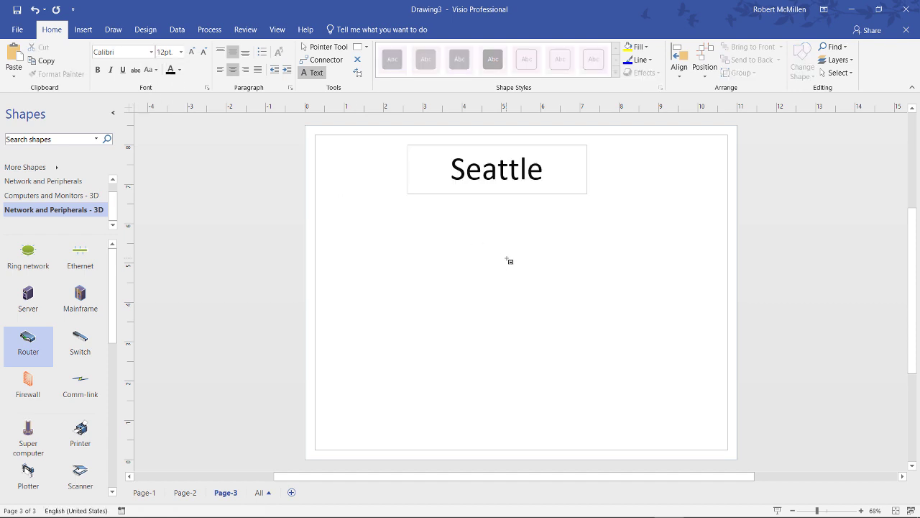
{"action": "left_click", "coordinate": [153, 494]}
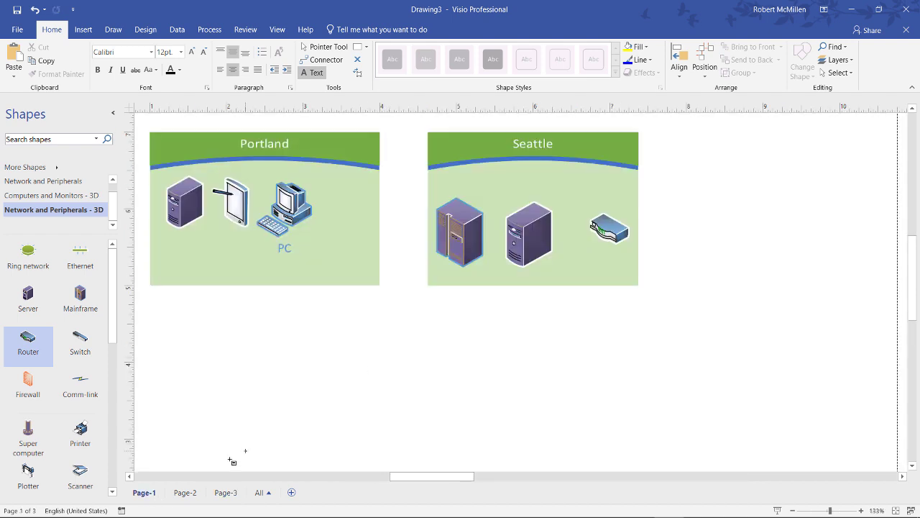
- Cycle through Page-2, Page-3, Page-1 and Page-2, finishing on the Seattle page
{"action": "left_click", "coordinate": [192, 493]}
{"action": "left_click", "coordinate": [223, 495]}
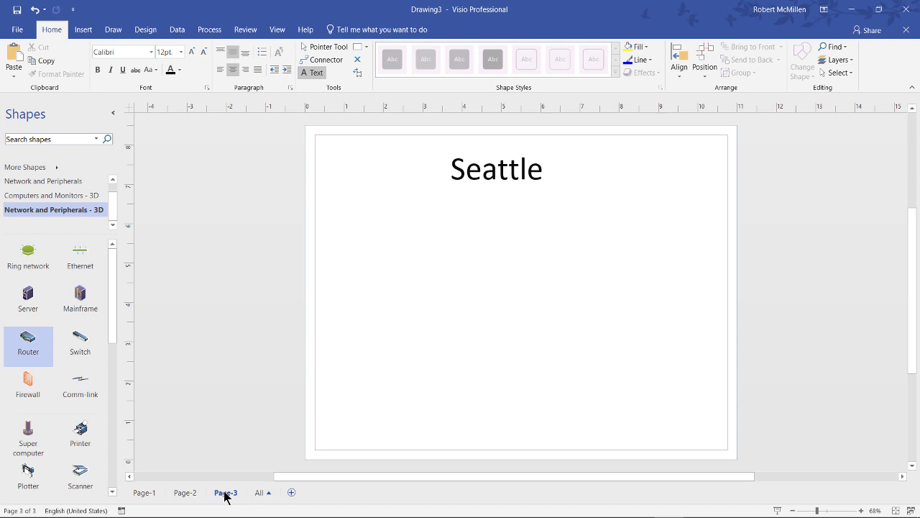
{"action": "left_click", "coordinate": [151, 496]}
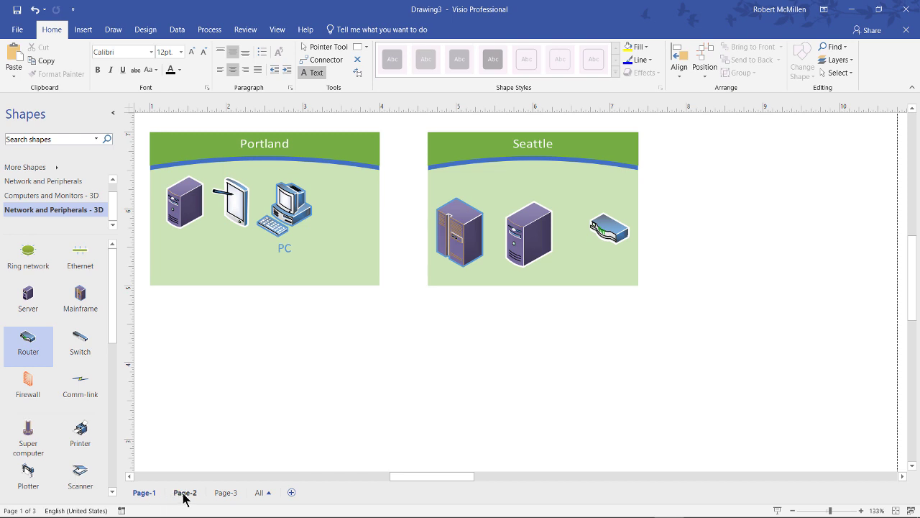
{"action": "left_click", "coordinate": [185, 495]}
{"action": "left_click", "coordinate": [226, 495]}
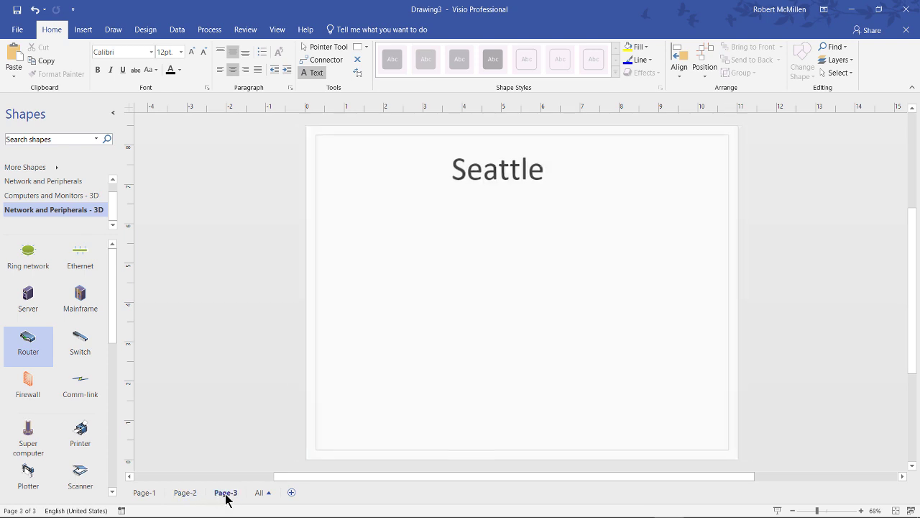